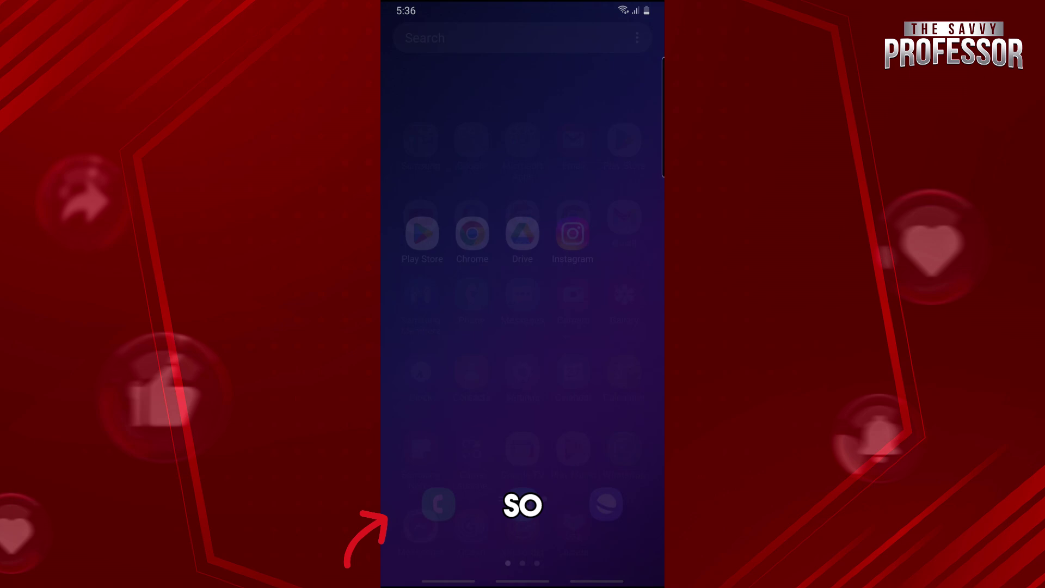
Launch Messenger and view the unread Teen Titans Go(bas) group chat, then return to Chats.
{"action": "left_click", "coordinate": [416, 496]}
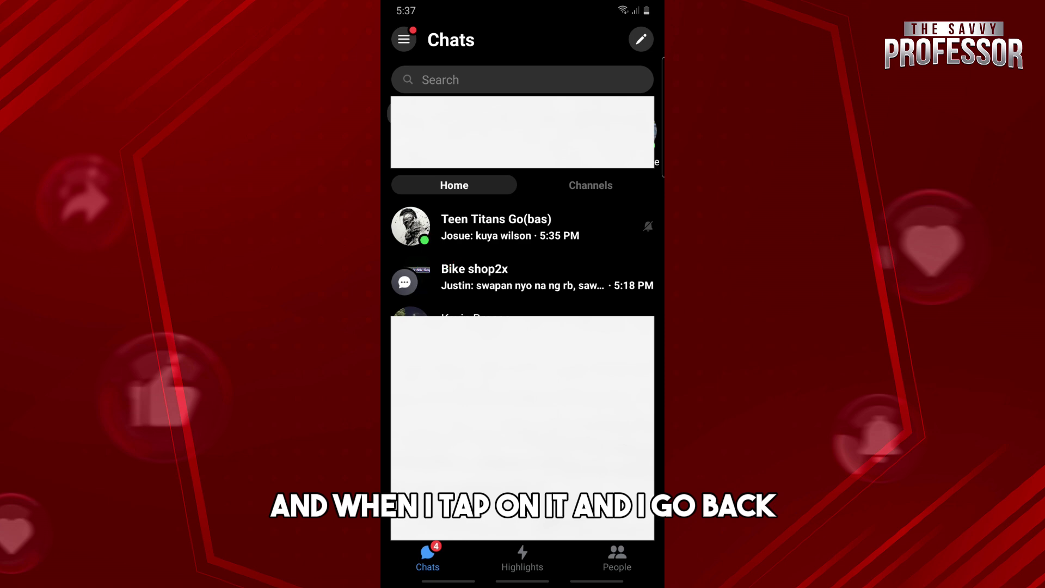
{"action": "left_click", "coordinate": [523, 227]}
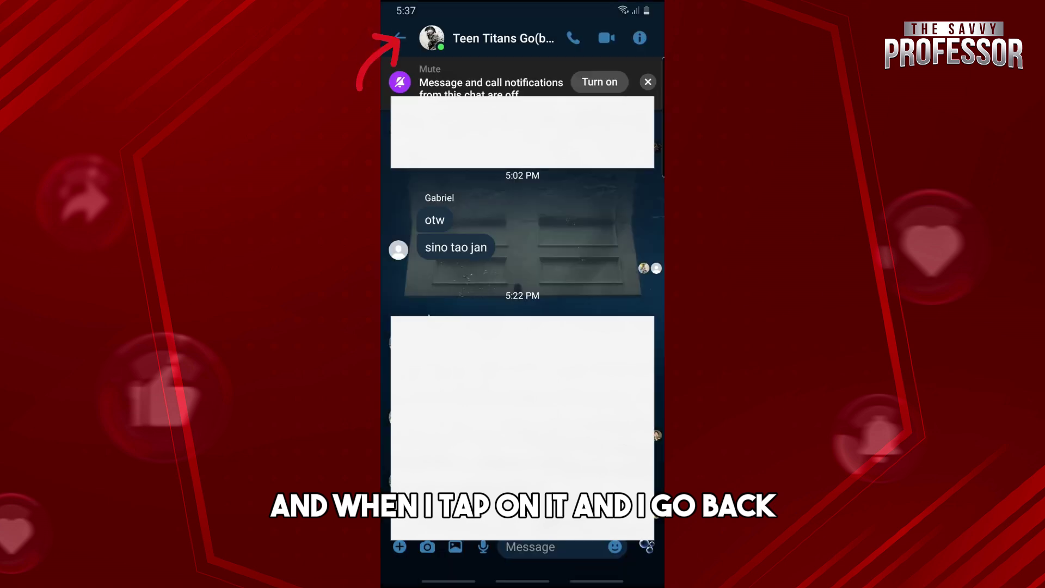
{"action": "left_click", "coordinate": [398, 38]}
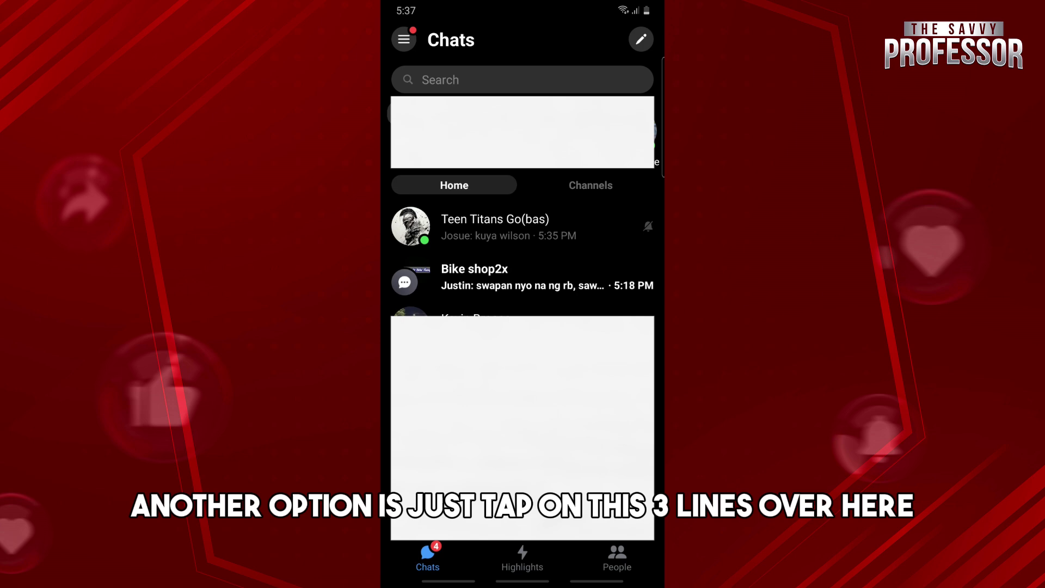
Go to Message requests through the Messenger menu drawer.
{"action": "left_click", "coordinate": [403, 40]}
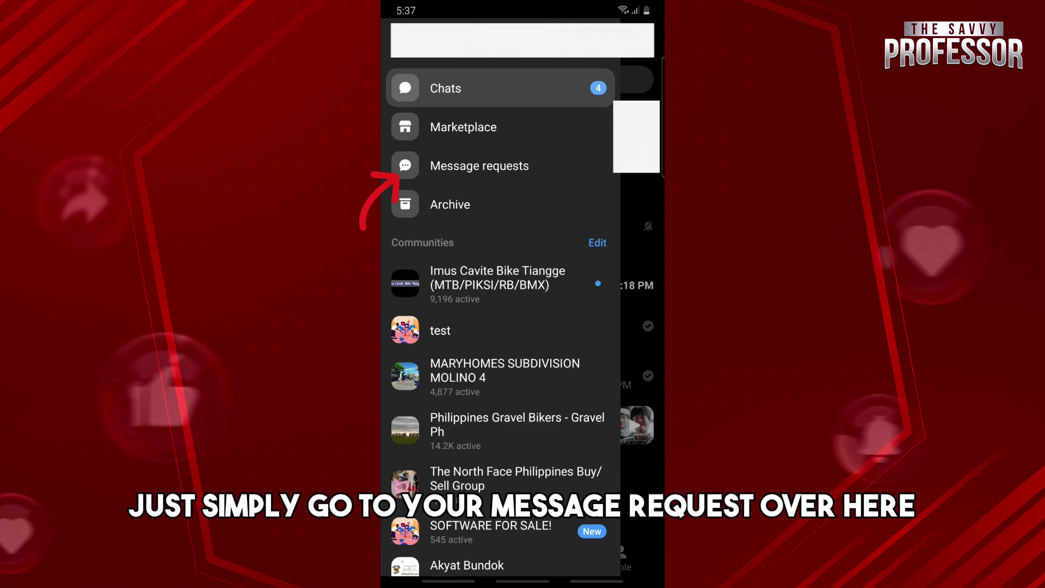
{"action": "left_click", "coordinate": [479, 166]}
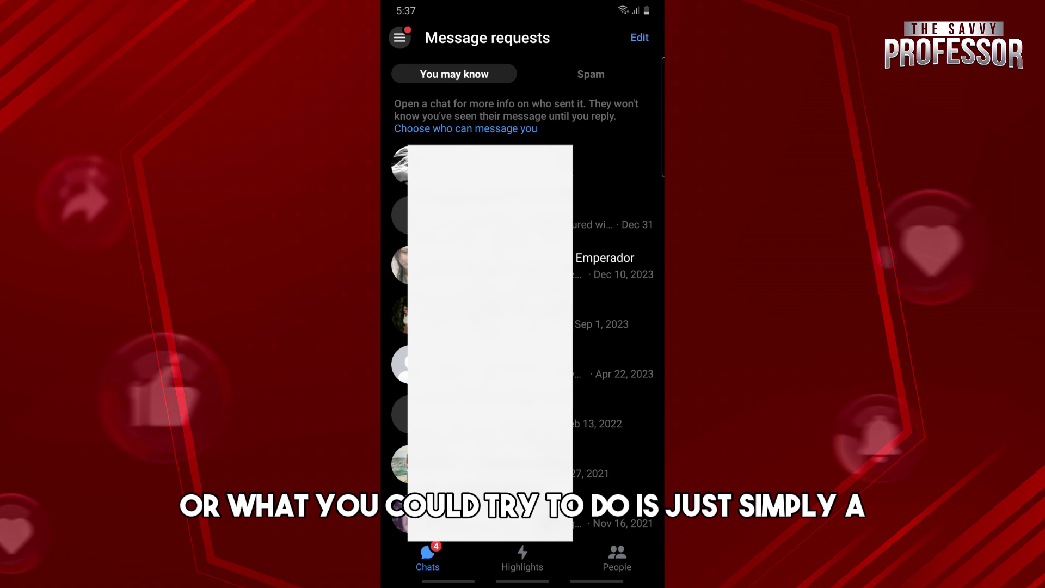
Show the message requests filtered as spam.
{"action": "left_click", "coordinate": [591, 74]}
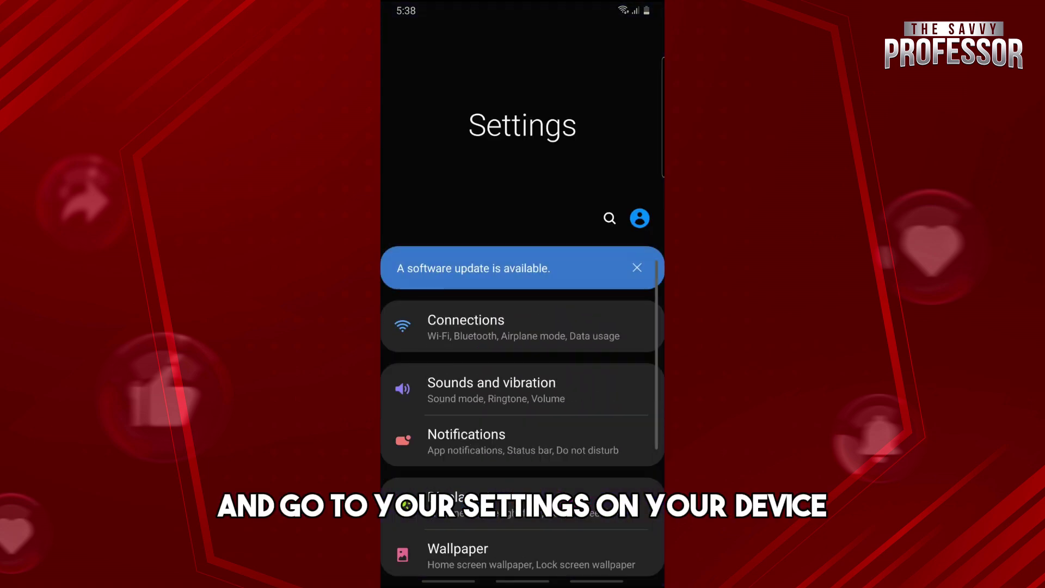
{"action": "scroll", "coordinate": [523, 327], "scroll_direction": "down", "scroll_amount": 3}
{"action": "scroll", "coordinate": [522, 326], "scroll_direction": "down", "scroll_amount": 2}
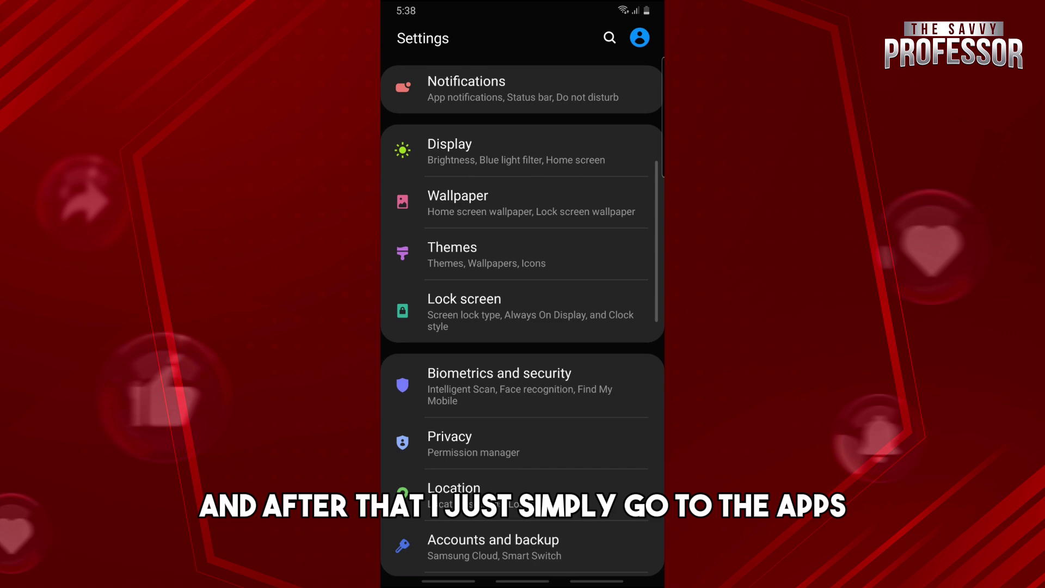
{"action": "scroll", "coordinate": [523, 327], "scroll_direction": "down", "scroll_amount": 3}
{"action": "scroll", "coordinate": [523, 327], "scroll_direction": "down", "scroll_amount": 2}
{"action": "scroll", "coordinate": [523, 327], "scroll_direction": "down", "scroll_amount": 2}
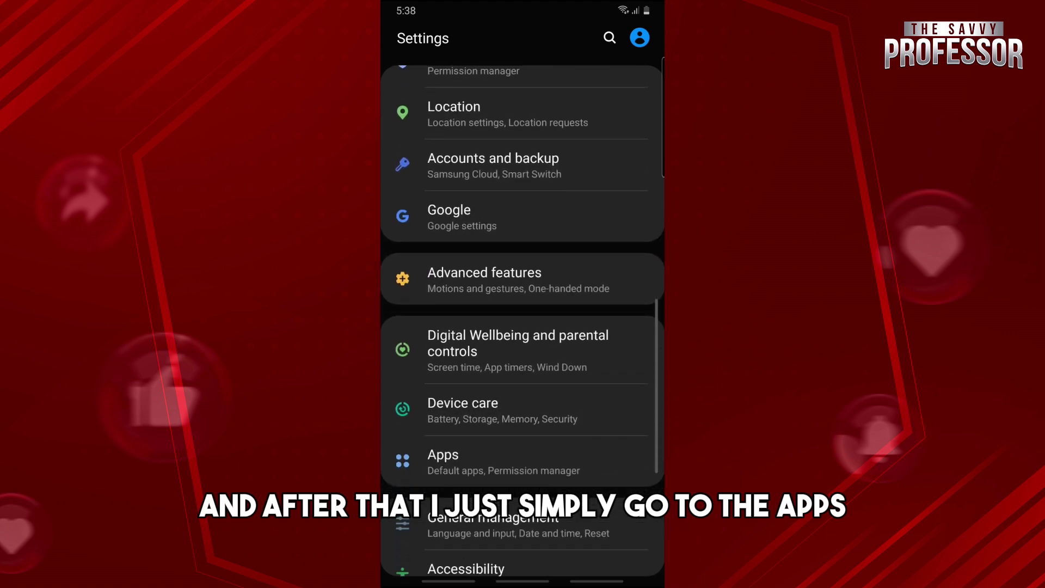
Go to the installed Apps section of Android Settings.
{"action": "left_click", "coordinate": [490, 461]}
{"action": "scroll", "coordinate": [523, 343], "scroll_direction": "down", "scroll_amount": 10}
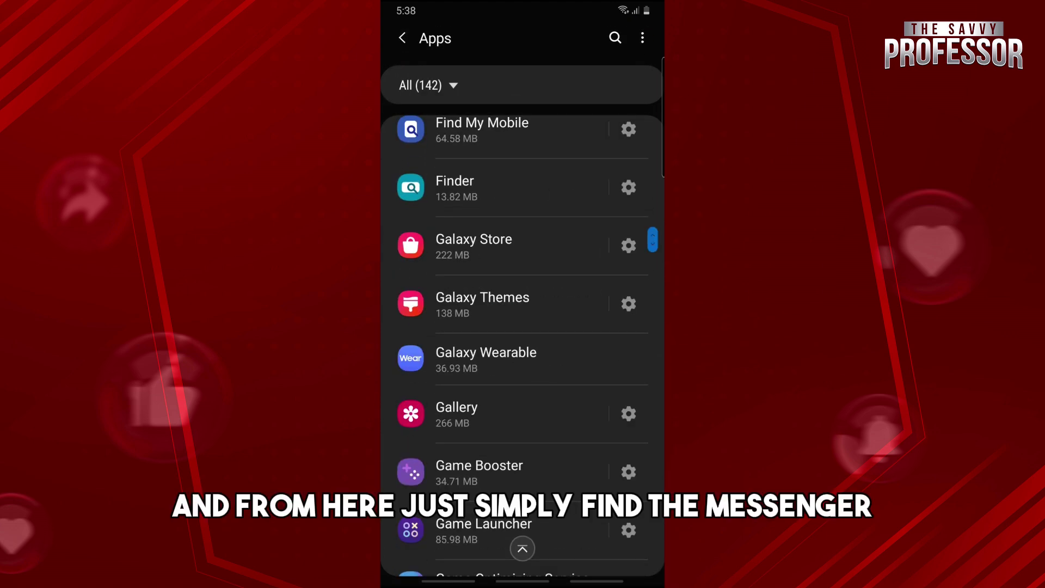
{"action": "scroll", "coordinate": [523, 344], "scroll_direction": "down", "scroll_amount": 1}
{"action": "scroll", "coordinate": [523, 342], "scroll_direction": "down", "scroll_amount": 3}
{"action": "scroll", "coordinate": [522, 343], "scroll_direction": "down", "scroll_amount": 3}
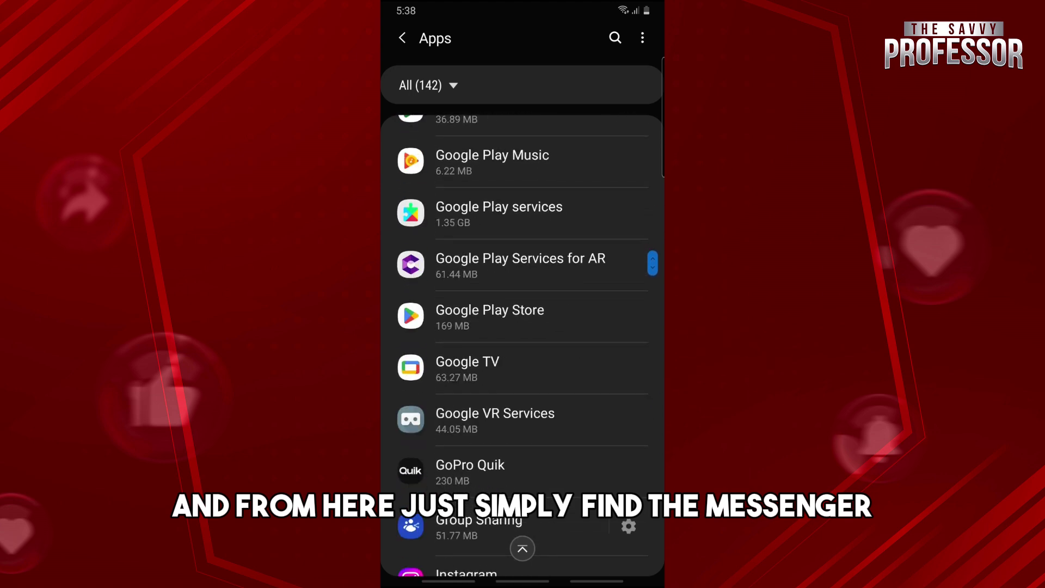
{"action": "scroll", "coordinate": [522, 343], "scroll_direction": "down", "scroll_amount": 2}
{"action": "scroll", "coordinate": [522, 343], "scroll_direction": "down", "scroll_amount": 2}
{"action": "scroll", "coordinate": [523, 343], "scroll_direction": "down", "scroll_amount": 5}
{"action": "scroll", "coordinate": [523, 344], "scroll_direction": "up", "scroll_amount": 3}
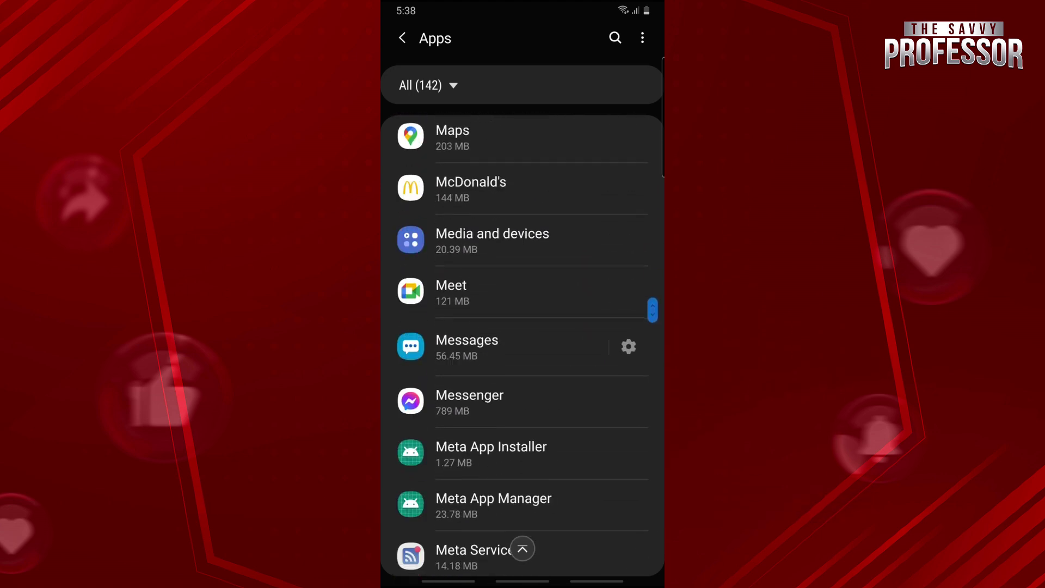
Start clearing Messenger's app data from its Storage page in App info.
{"action": "left_click", "coordinate": [522, 377]}
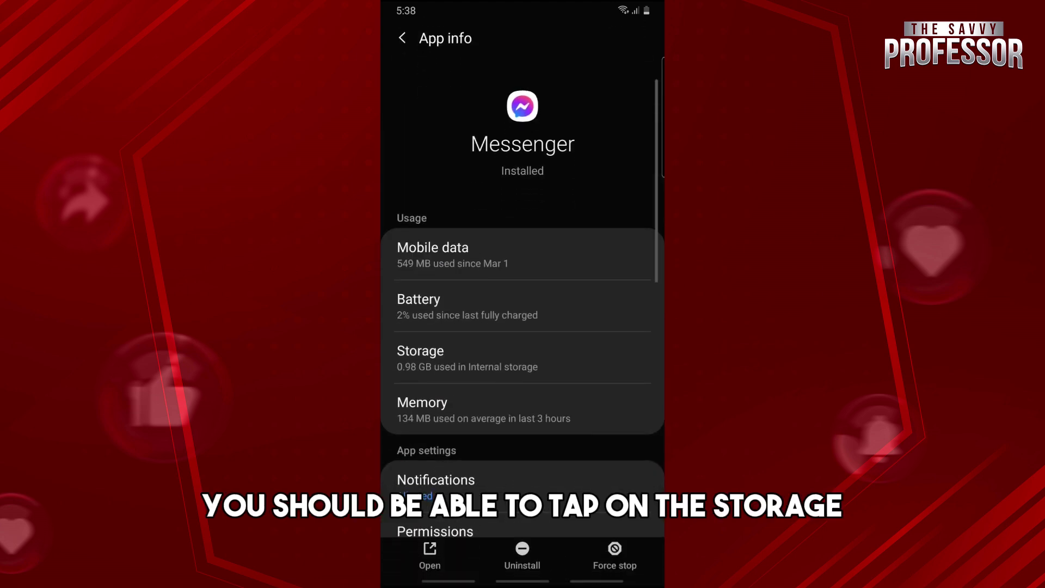
{"action": "left_click", "coordinate": [572, 358]}
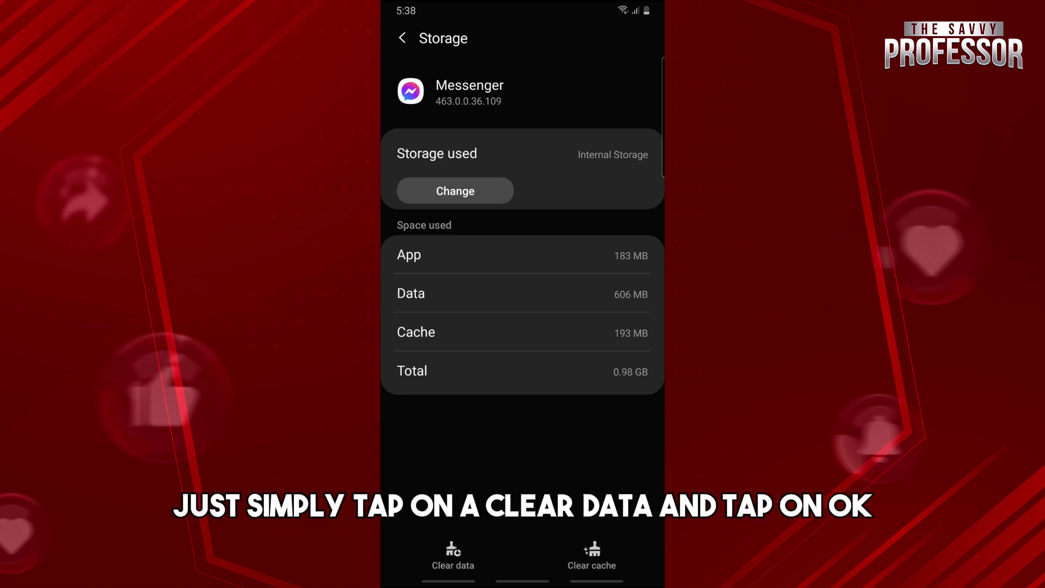
{"action": "left_click", "coordinate": [452, 555]}
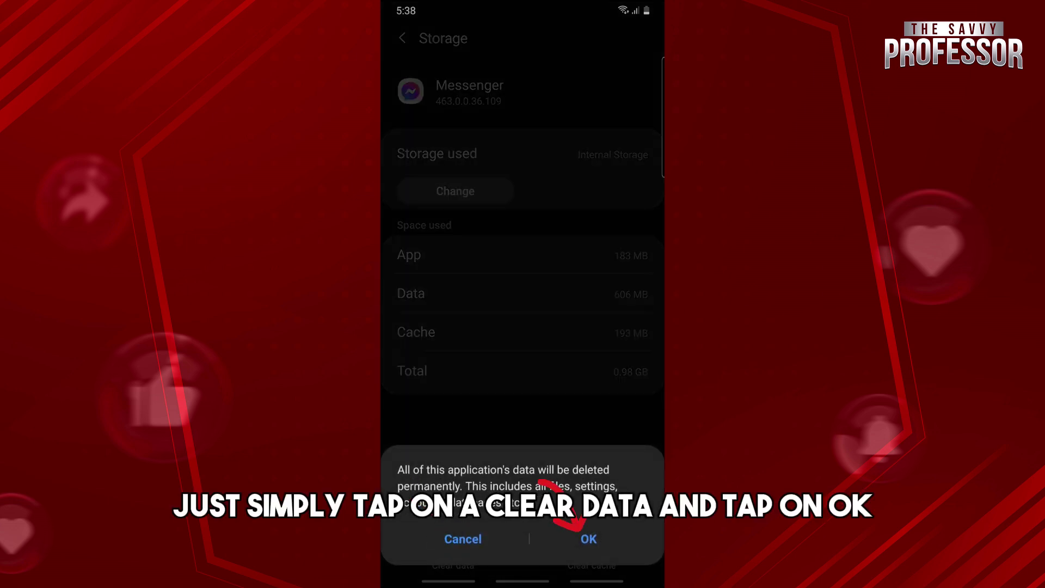